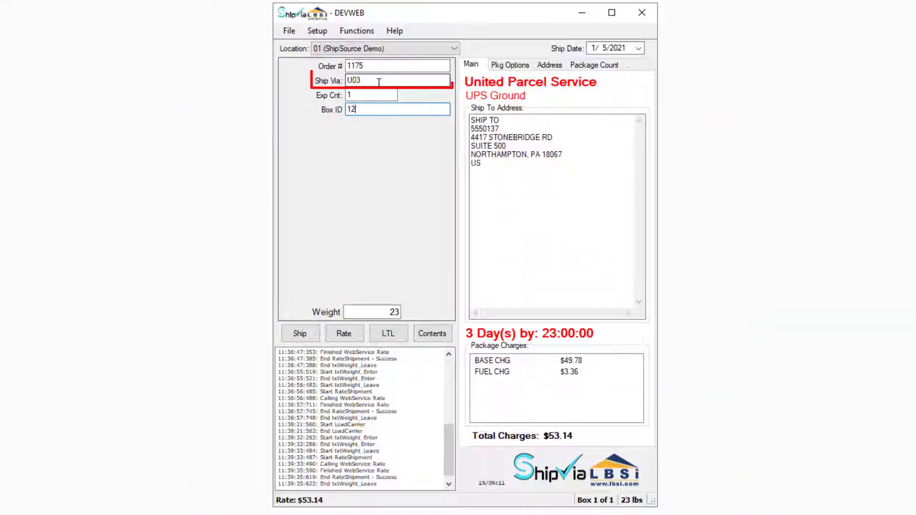
Step: Look up the available Ship Via codes and the Box ID dimensions, closing each lookup without selecting an entry
double_click(379, 82)
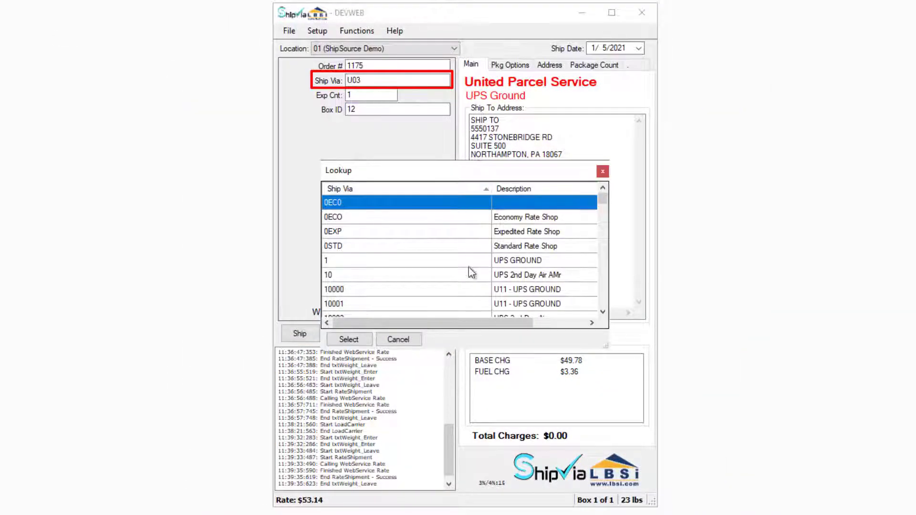
left_click(603, 172)
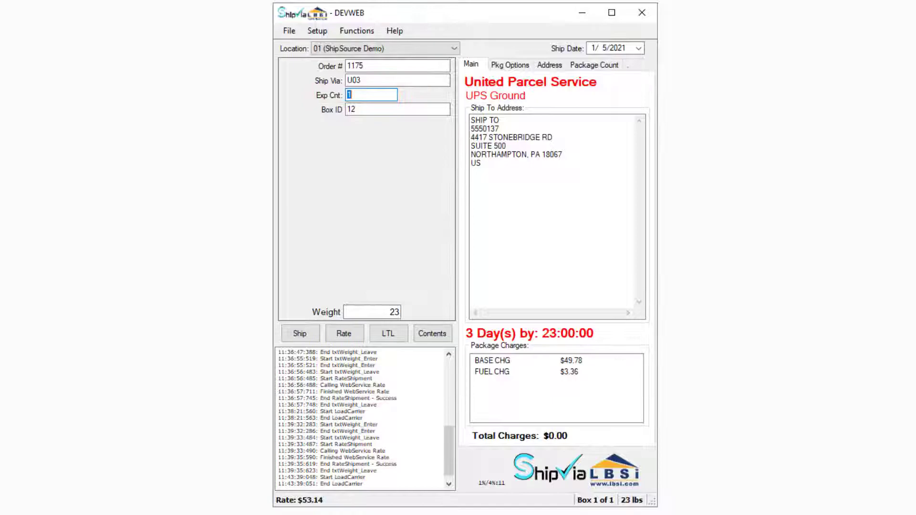
double_click(377, 109)
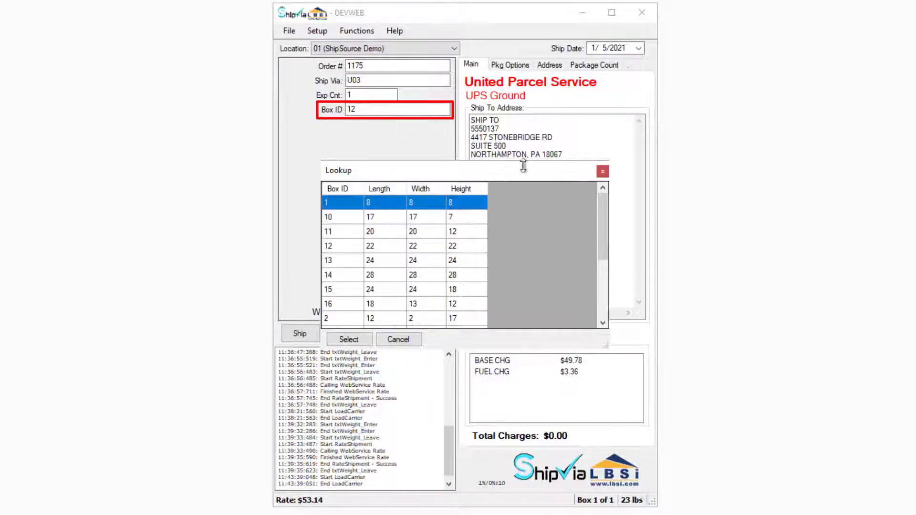
left_click(603, 172)
Step: Rate the shipment again with the weight already entered for the package
key("Tab")
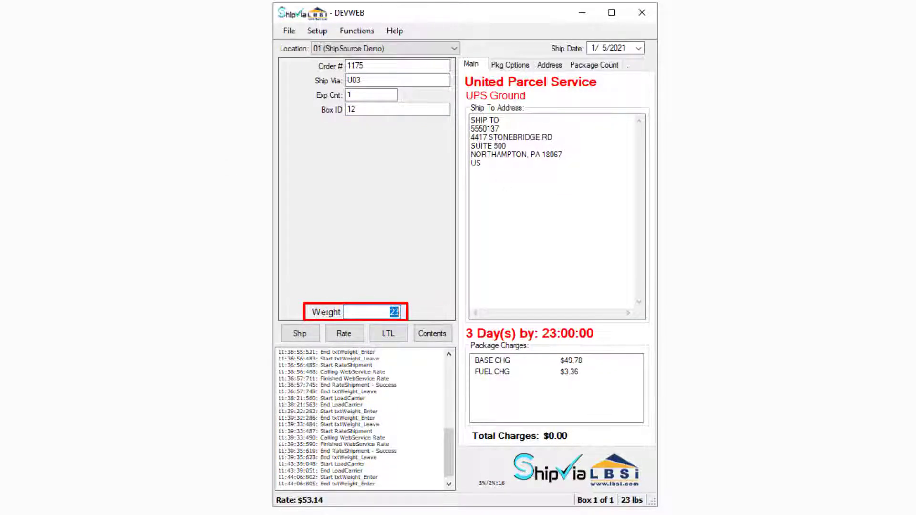
key("Return")
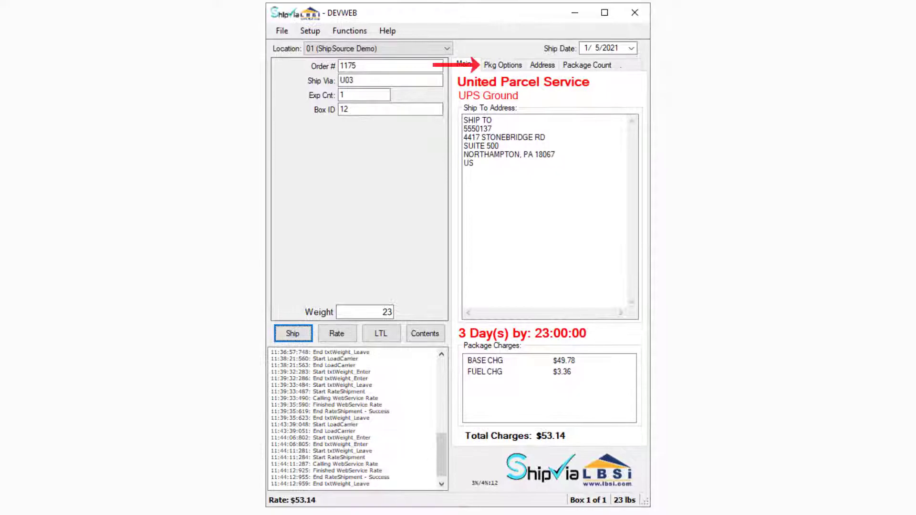
Step: Review the package's special services and its SHIPTO address, then show the BILLTO address
left_click(503, 65)
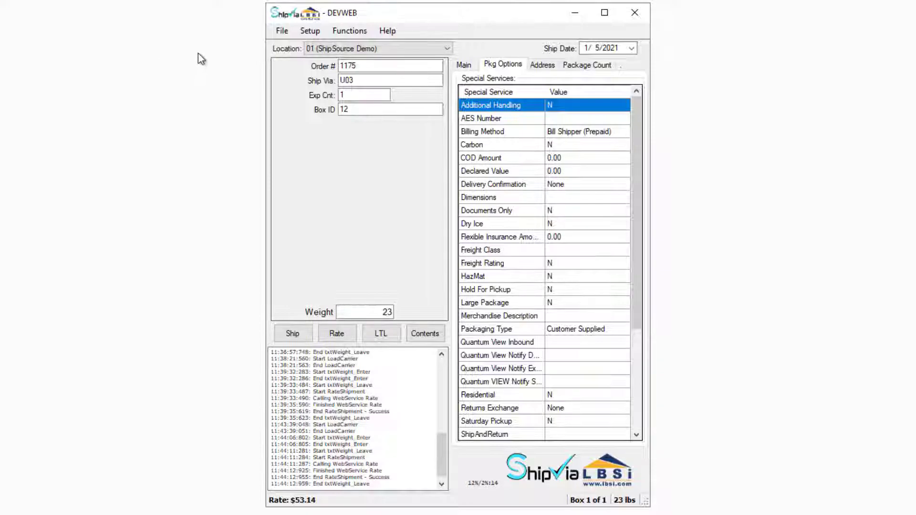
left_click(538, 65)
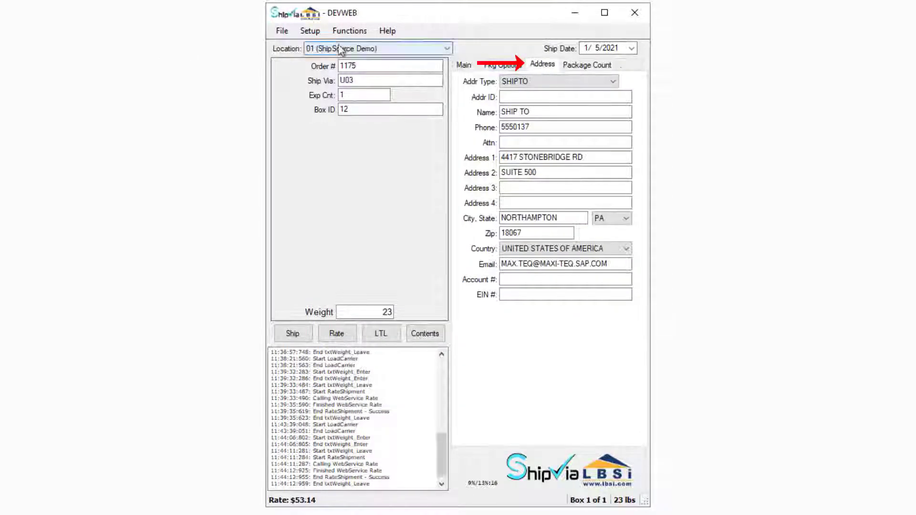
left_click(614, 85)
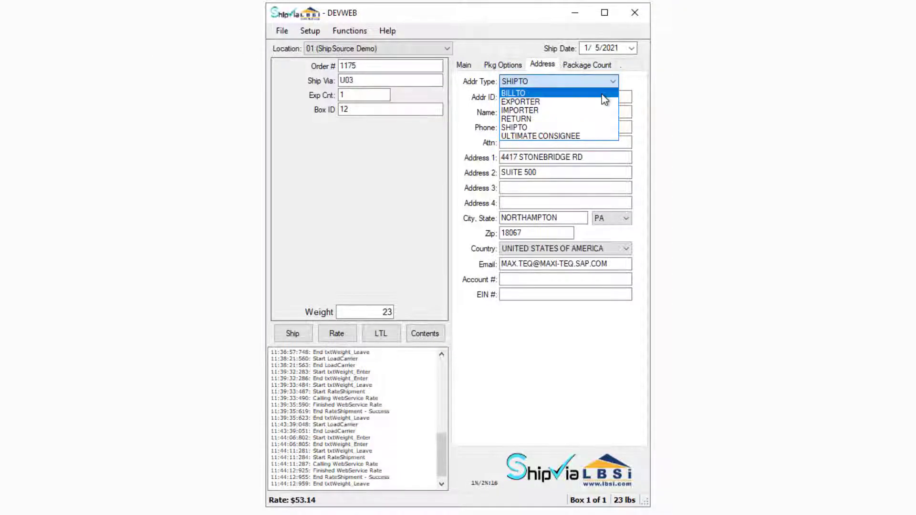
left_click(609, 94)
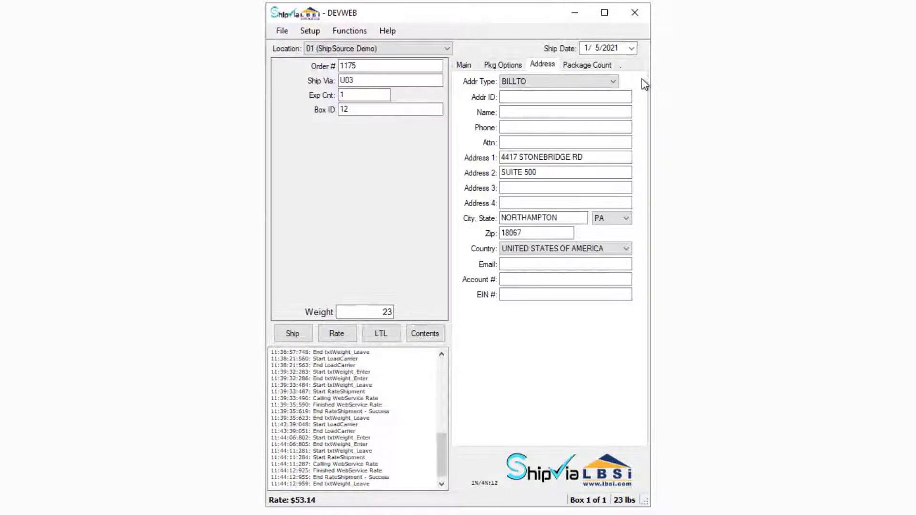
Step: View the package counts per carrier for the current location and in total
left_click(607, 67)
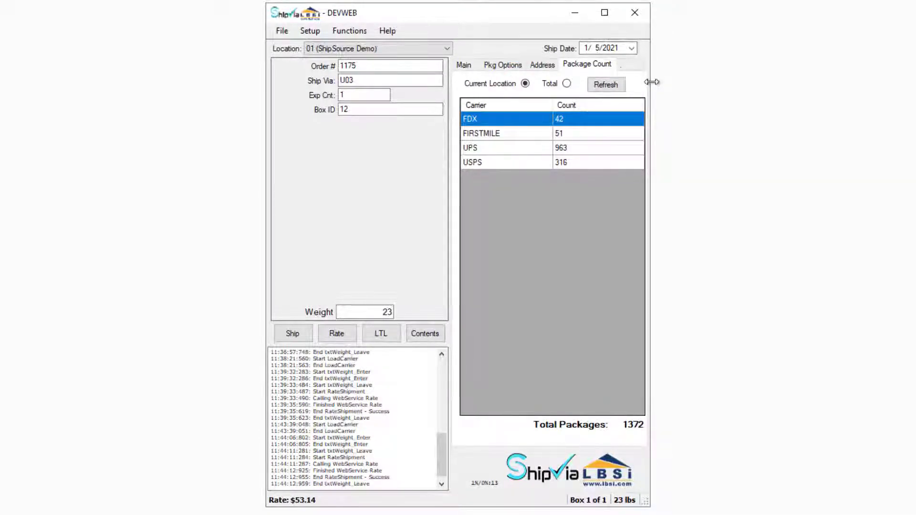
left_click(567, 83)
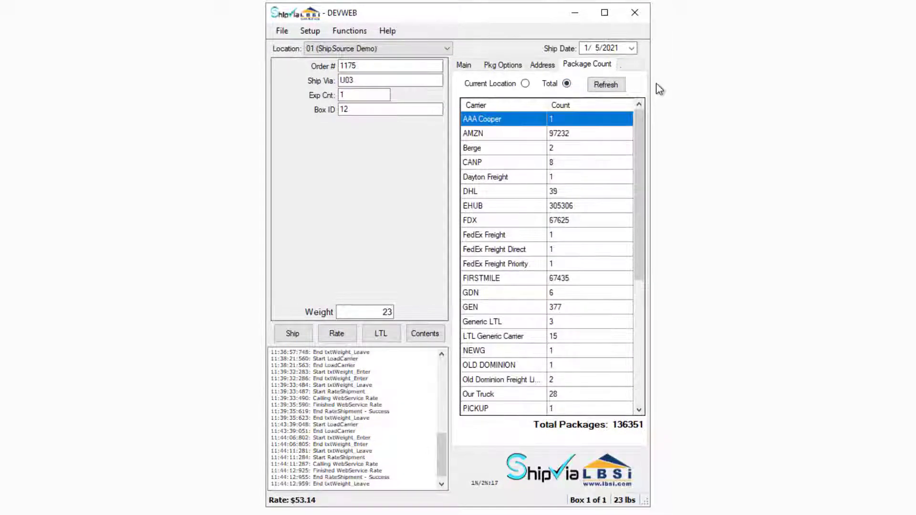
Step: Examine the details of the first FDX shipment in the Shipment History and close the history
left_click(281, 34)
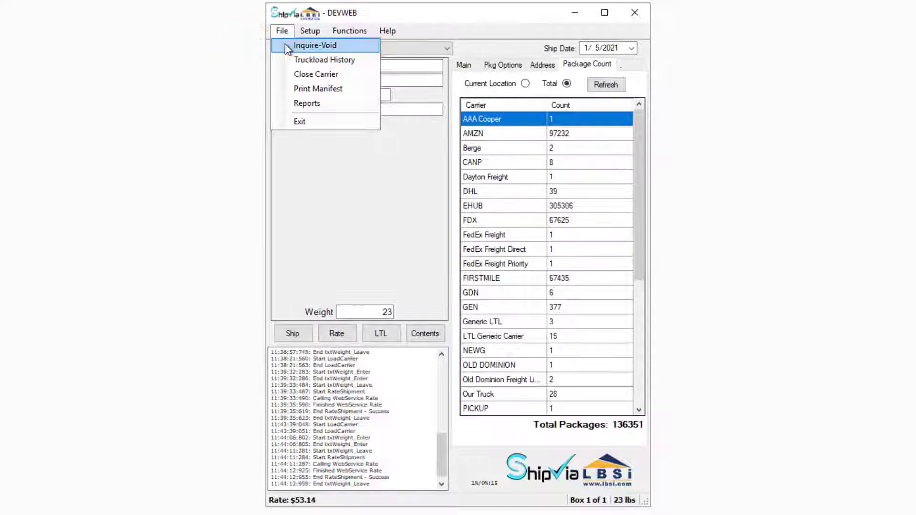
left_click(287, 45)
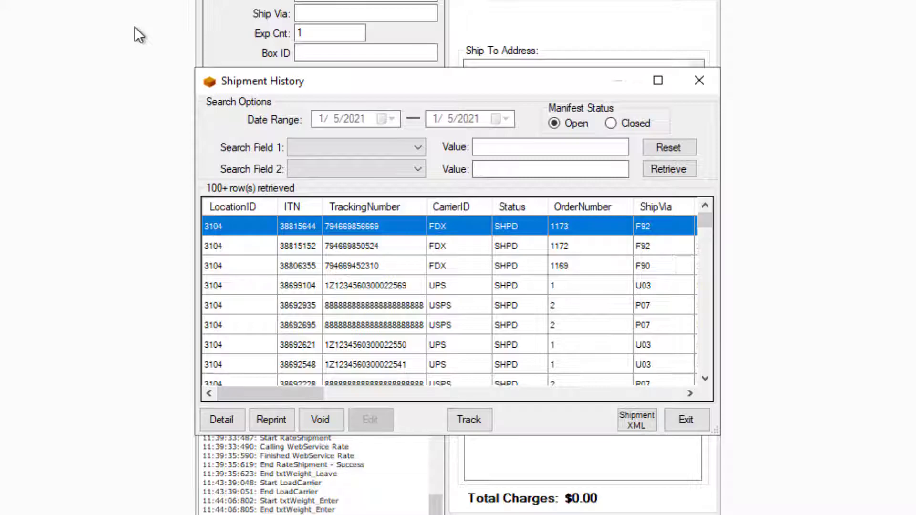
left_click(228, 420)
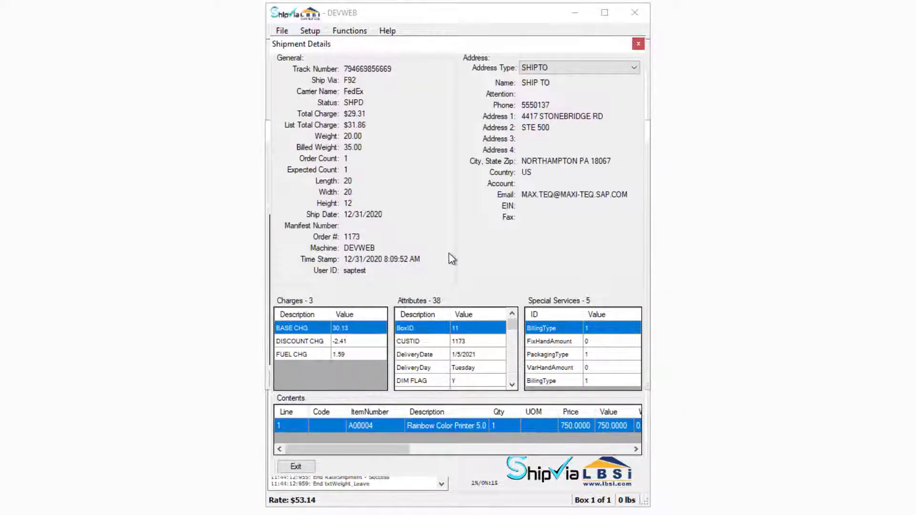
left_click(639, 44)
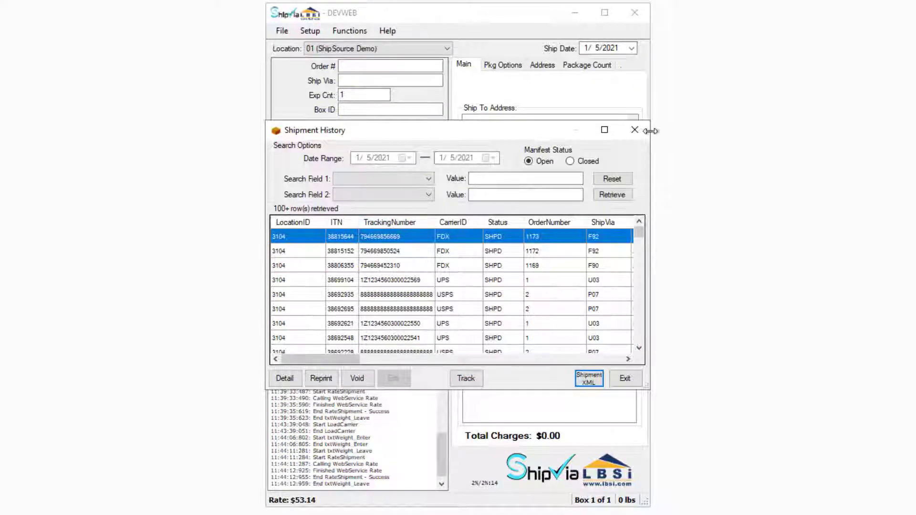
left_click(634, 130)
Step: Select the UPS manifest dated 12/23/2020 for closing at location 01 (ShipSource Demo)
left_click(277, 31)
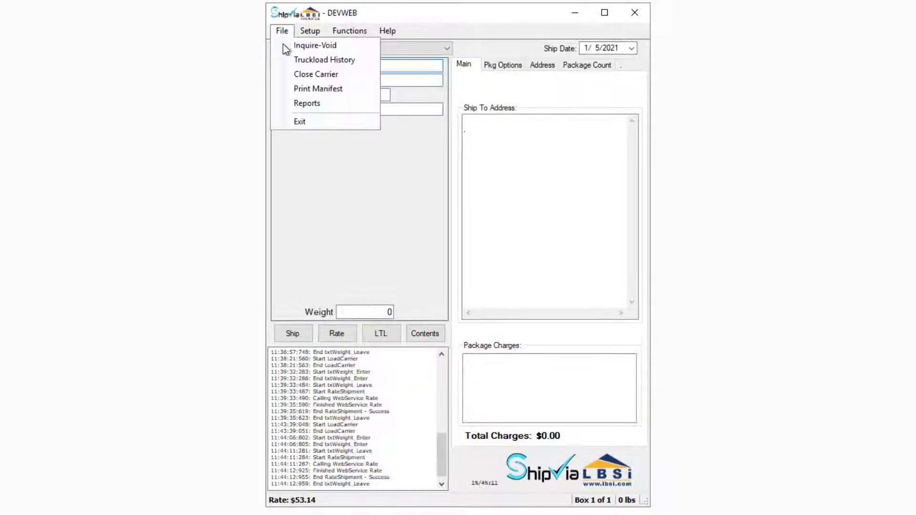
left_click(292, 75)
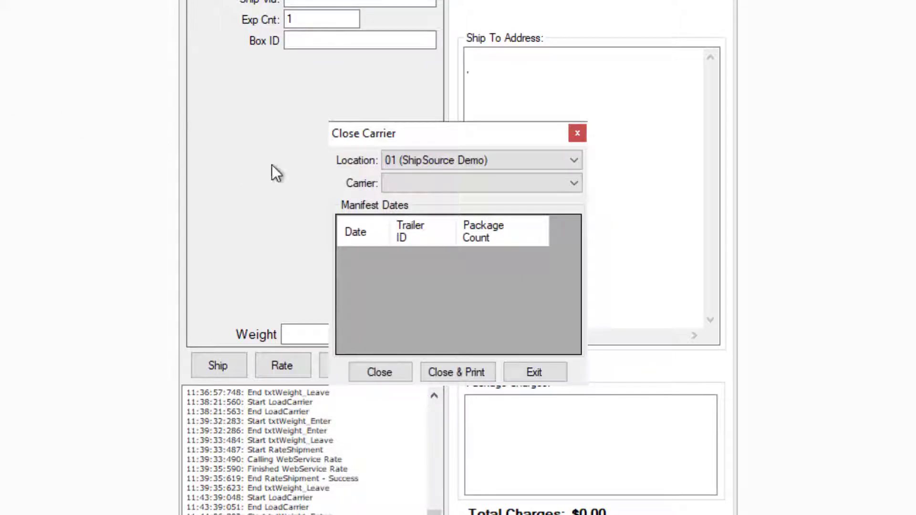
left_click(576, 187)
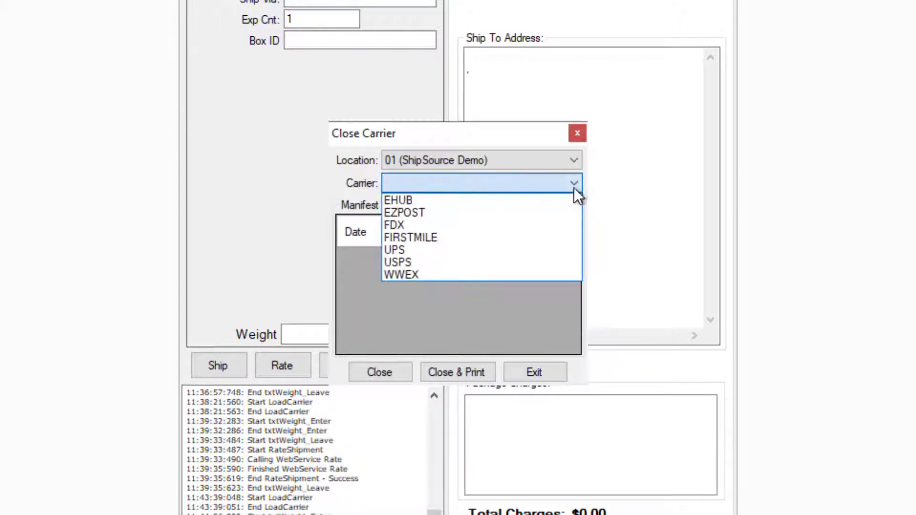
left_click(510, 252)
left_click_drag(575, 246, 573, 343)
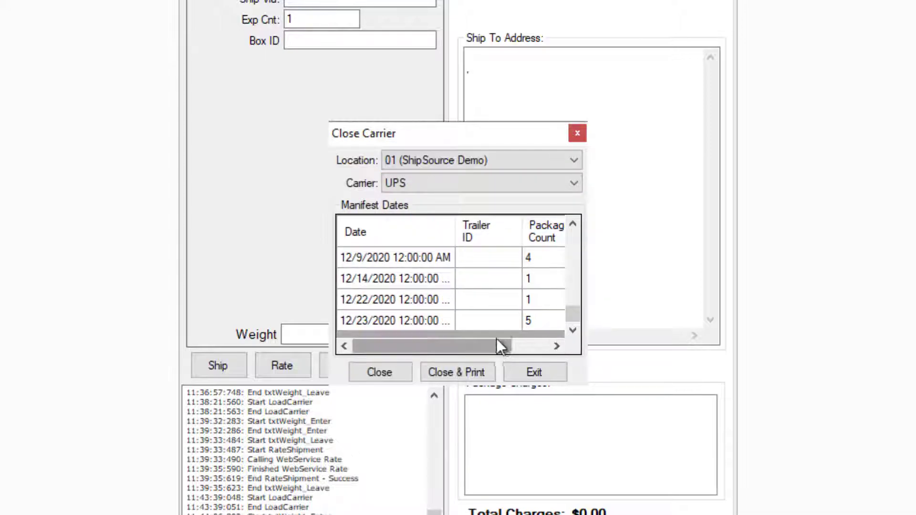
left_click(440, 323)
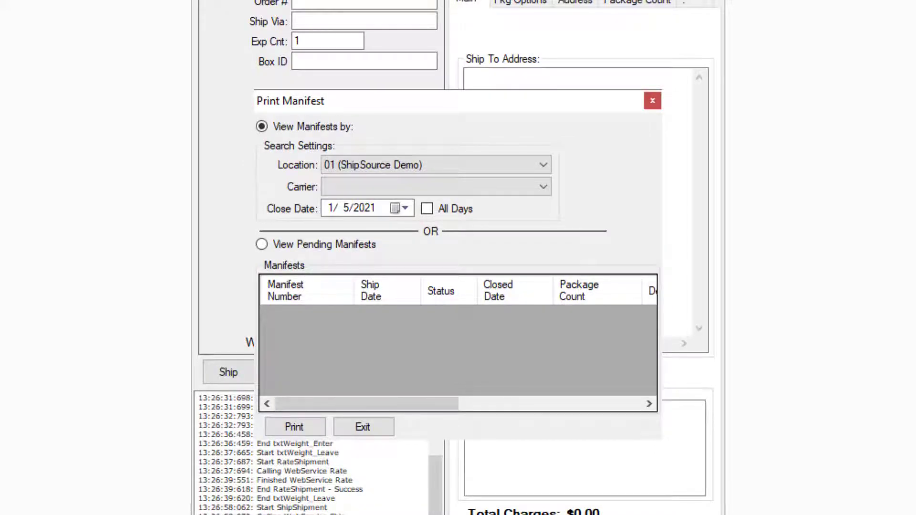
Step: Filter the manifests available for printing by the UPS carrier
left_click(538, 187)
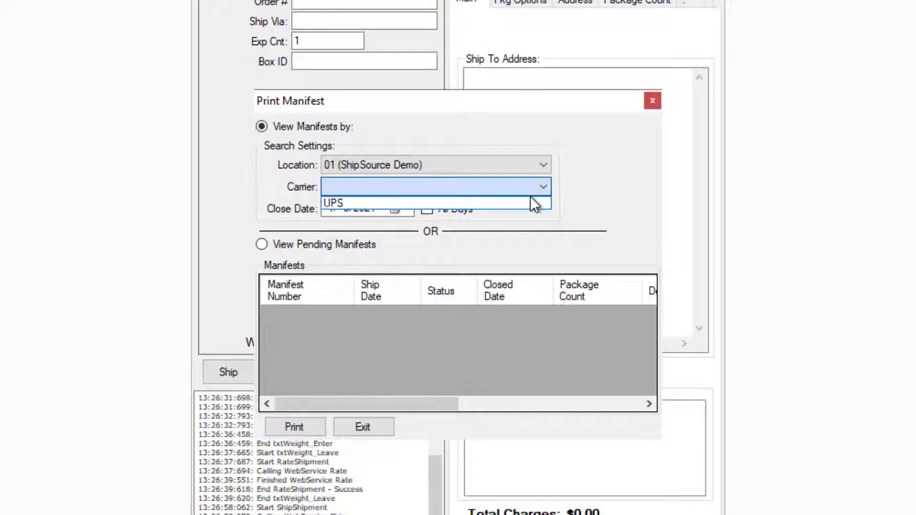
left_click(534, 204)
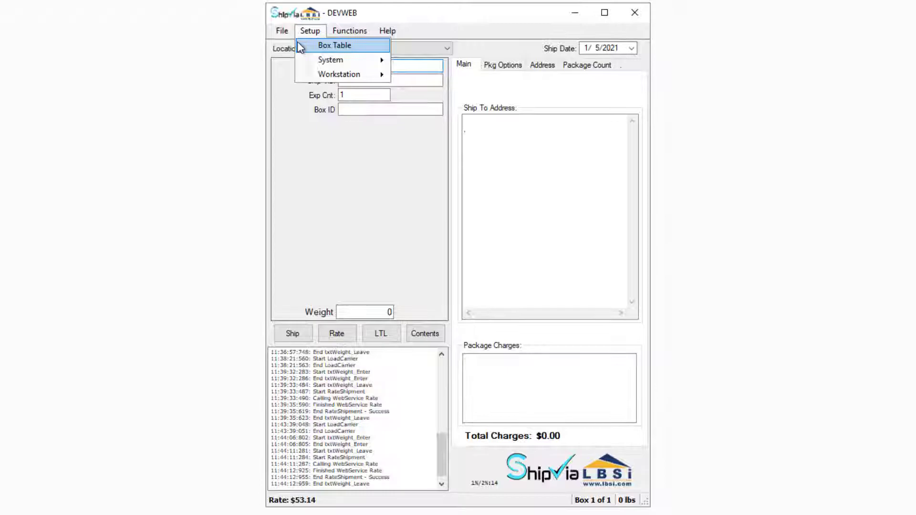
Step: View the box table with its blank form for a new box and the edit form for box 1, saving nothing
left_click(302, 46)
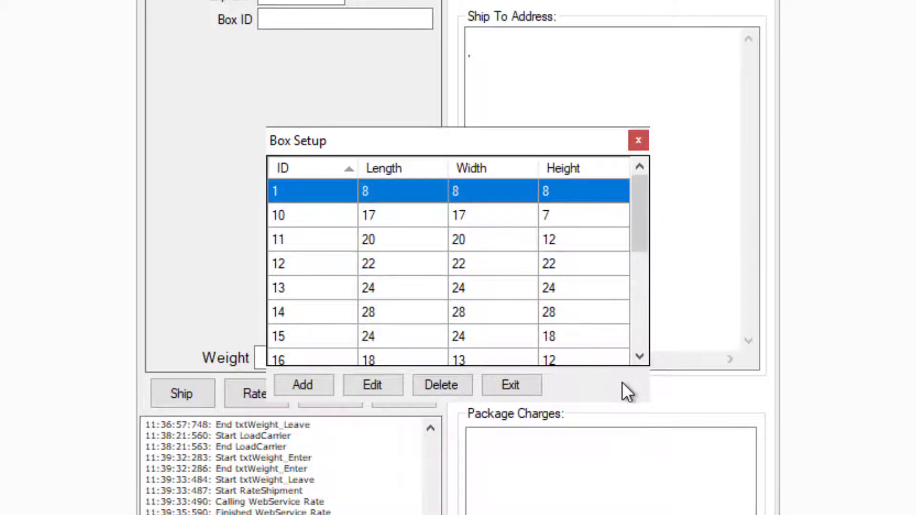
left_click(314, 386)
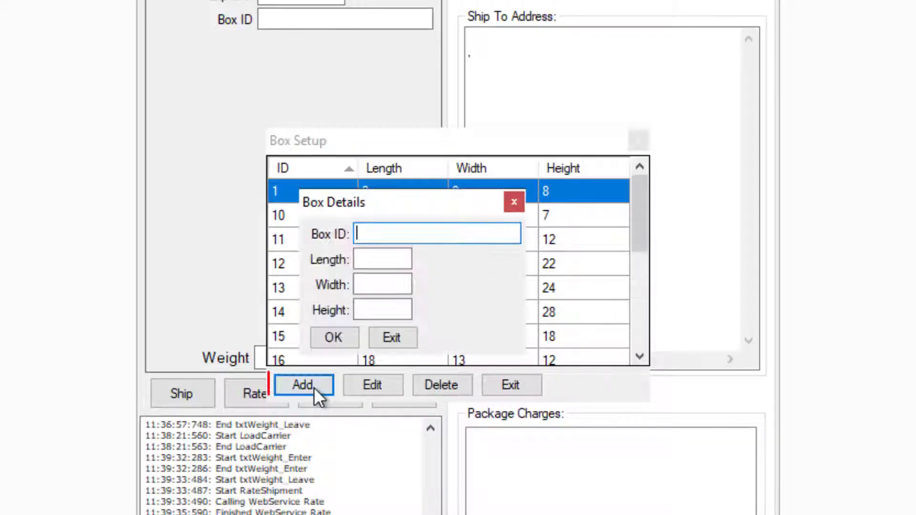
left_click(406, 338)
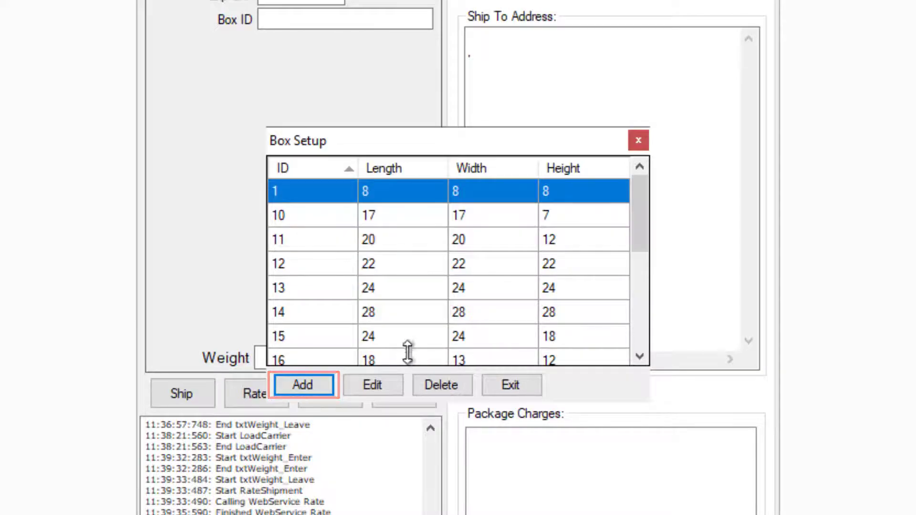
left_click(401, 385)
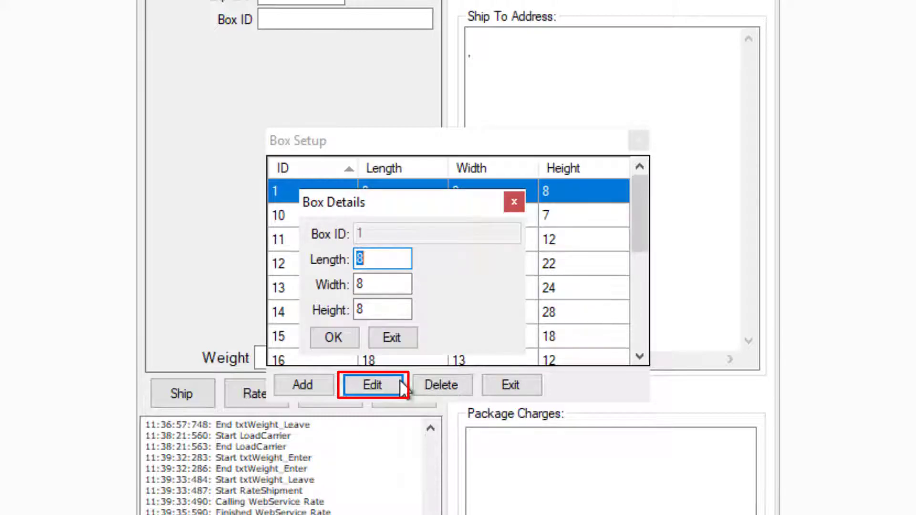
left_click(401, 340)
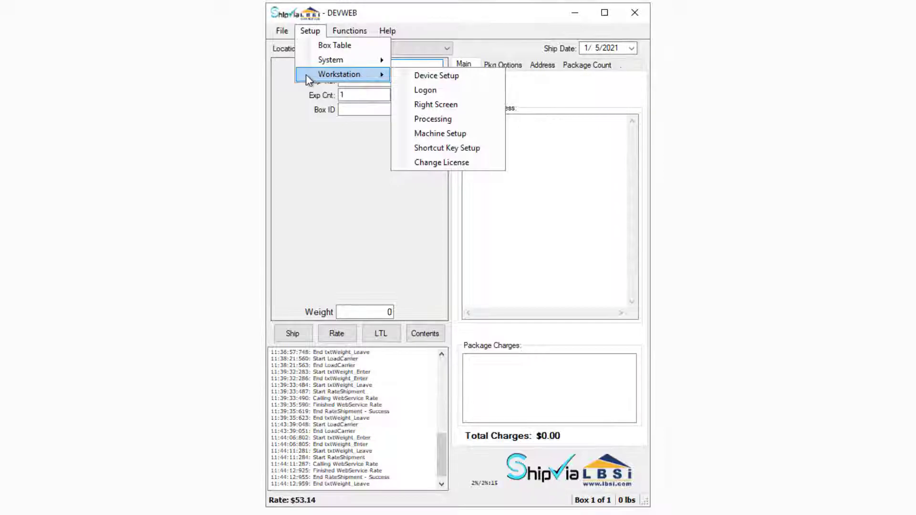
Step: View the workstation's device setup and the details form for adding a device, exiting the form without saving
left_click(409, 76)
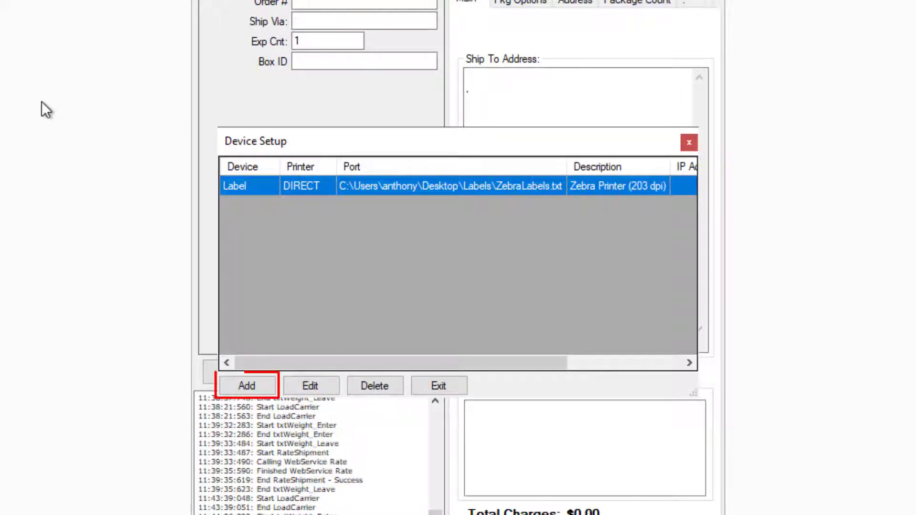
left_click(247, 386)
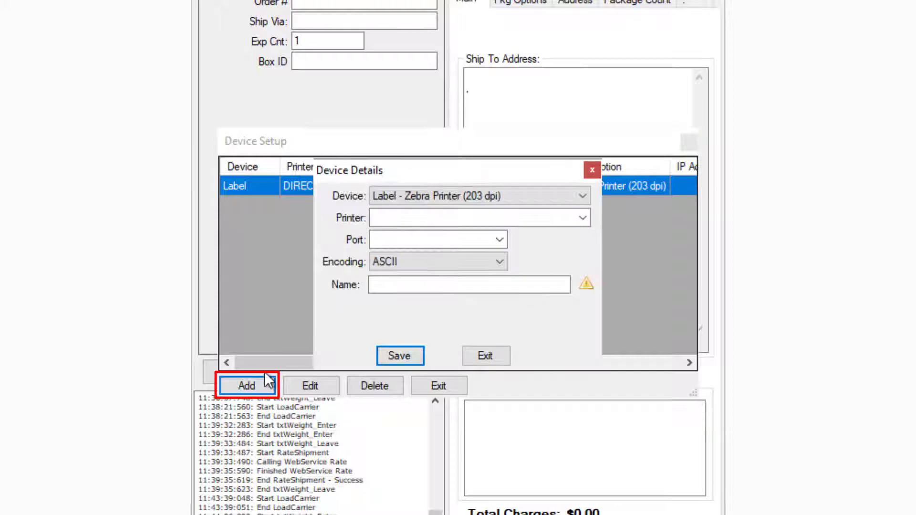
left_click(498, 356)
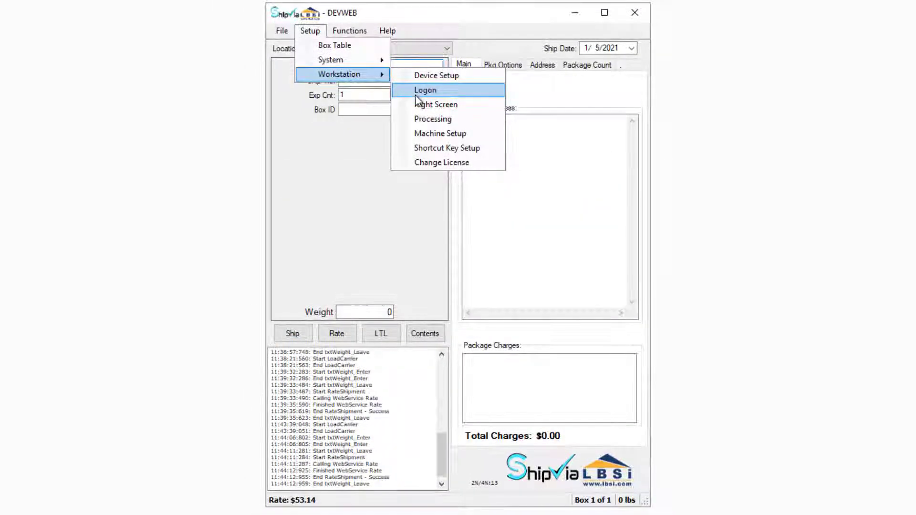
Step: Review the workstation's Logon, Right Screen, Processing, Machine Setup and Shortcut Key Setup settings
left_click(417, 91)
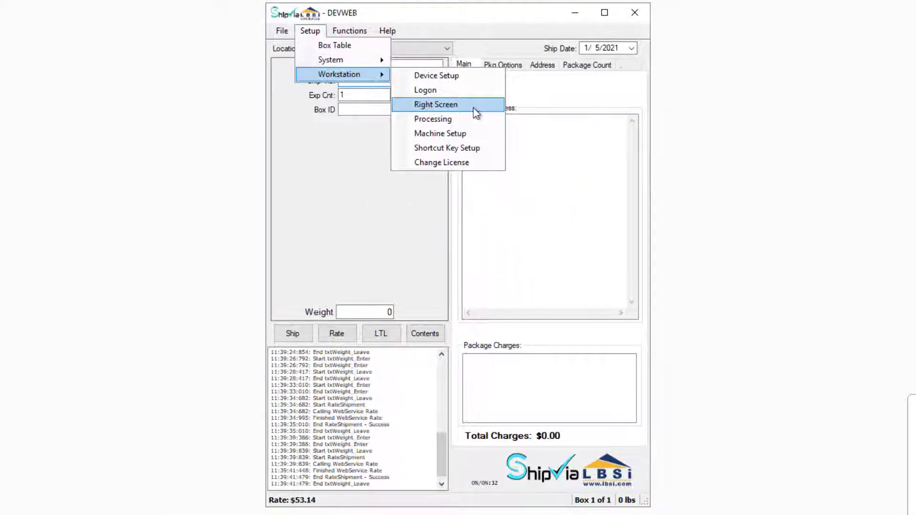
left_click(476, 110)
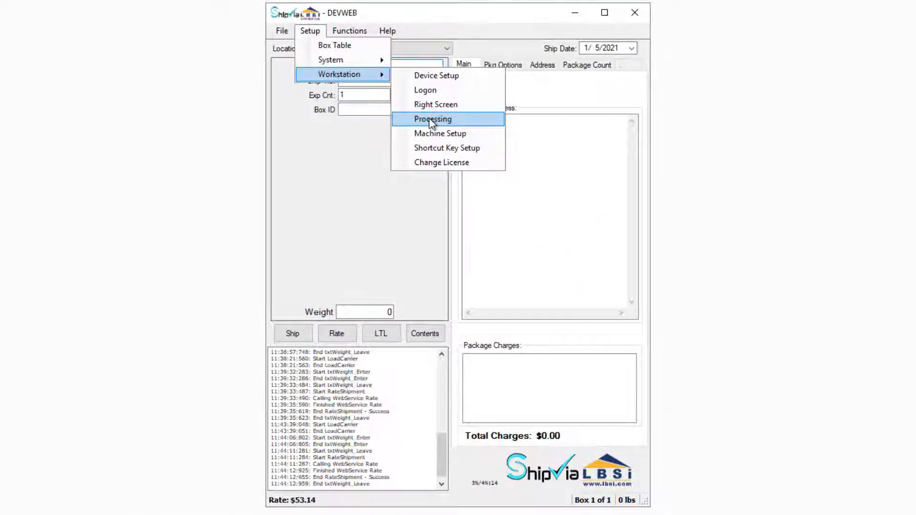
left_click(432, 119)
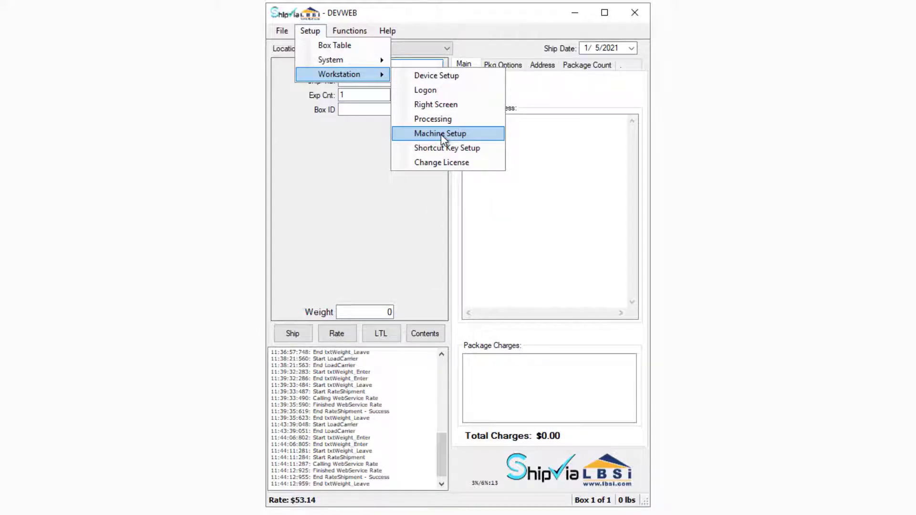
left_click(441, 133)
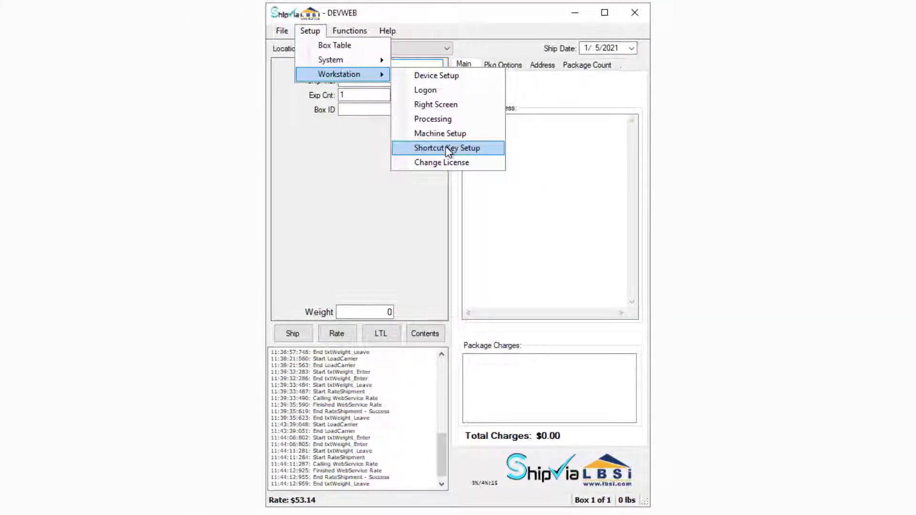
left_click(446, 148)
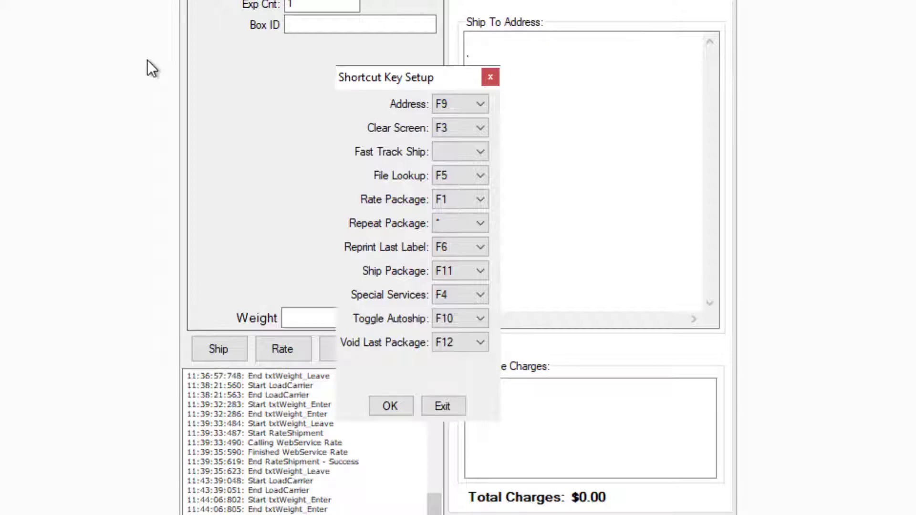
Step: Exit the shortcut key setup without saving and view the functions available in the shipping client
left_click(489, 77)
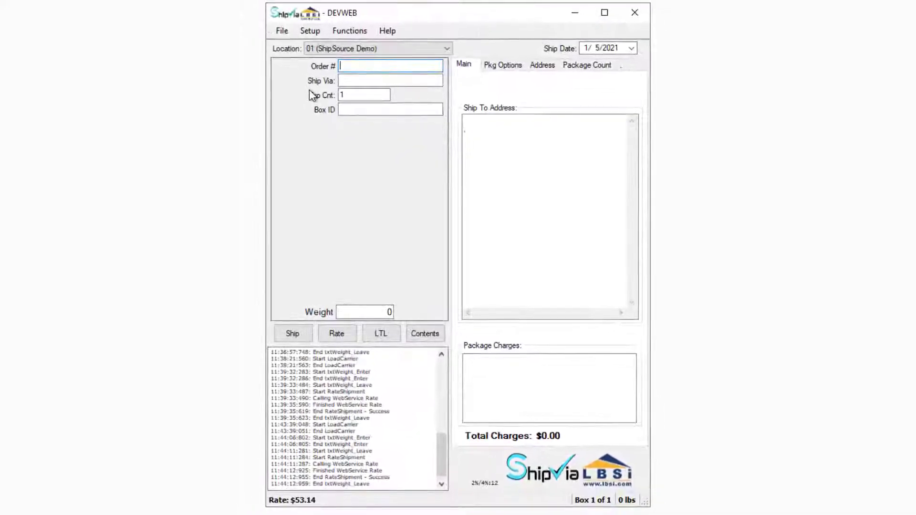
left_click(350, 31)
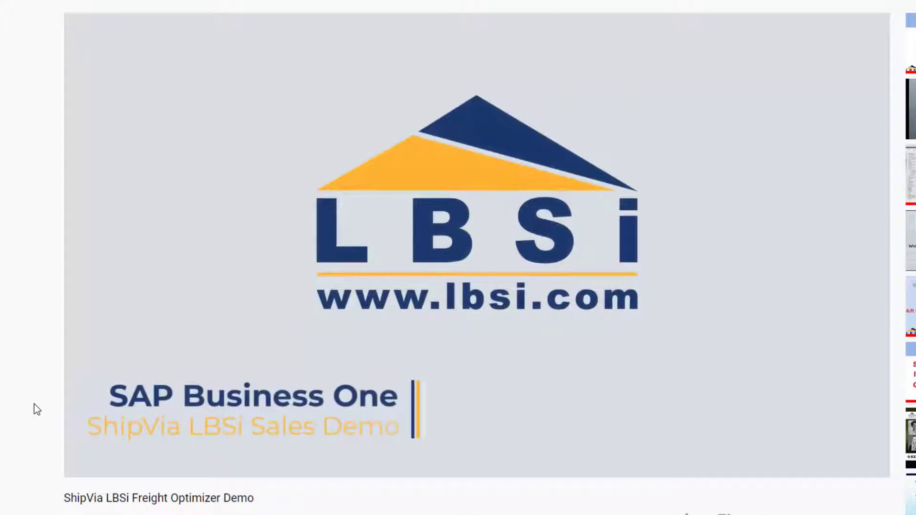
Step: On the YouTube page of the ShipVia LBSi Freight Optimizer Demo, subscribe to the LBSi channel and turn on all its notifications
scroll(34, 404, "down", 3)
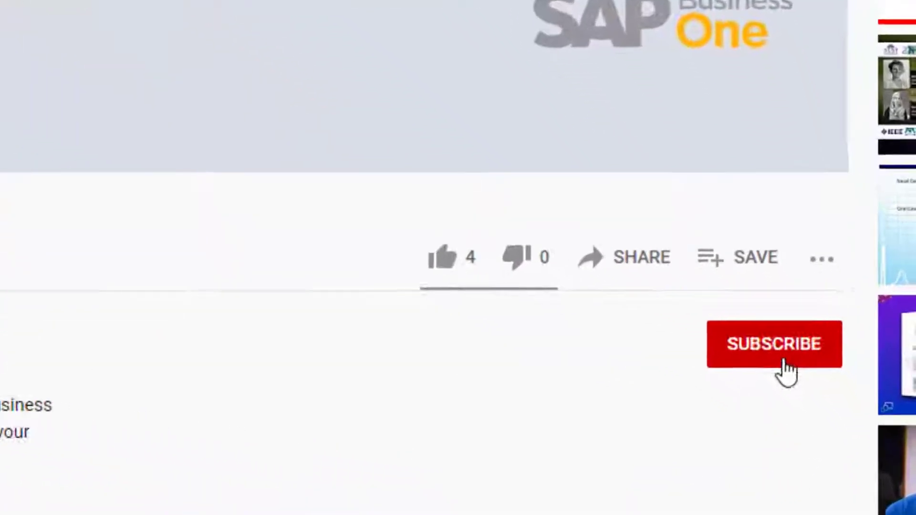
left_click(855, 440)
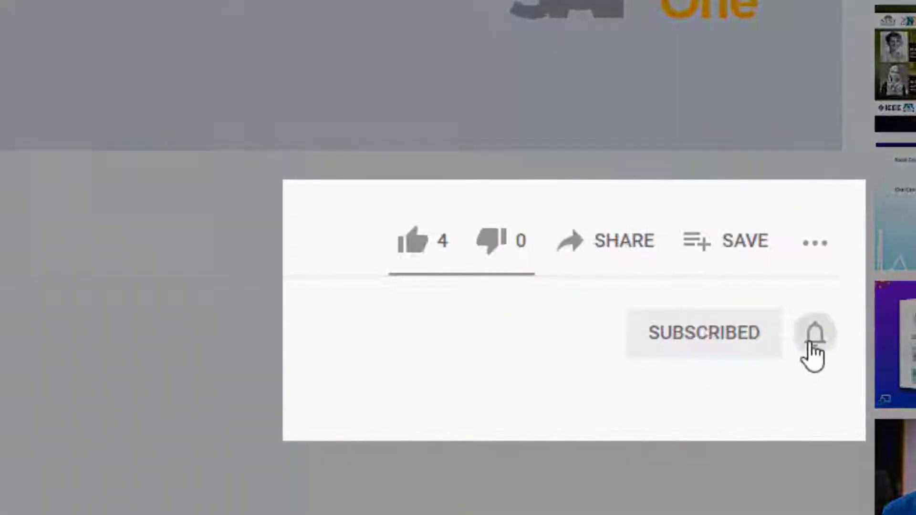
left_click(811, 344)
left_click(829, 396)
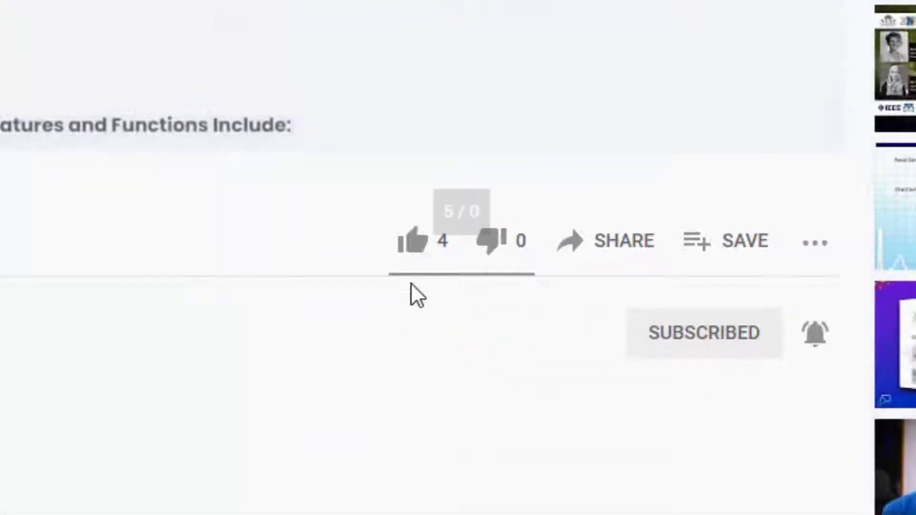
Step: Like the ShipVia LBSi Freight Optimizer Demo video and browse further uploads on the LBSi channel page
left_click(413, 241)
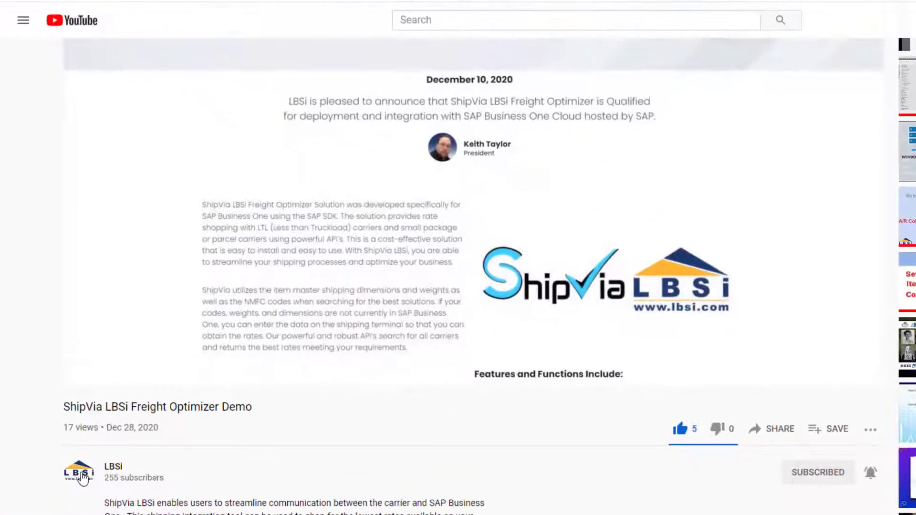
left_click(82, 479)
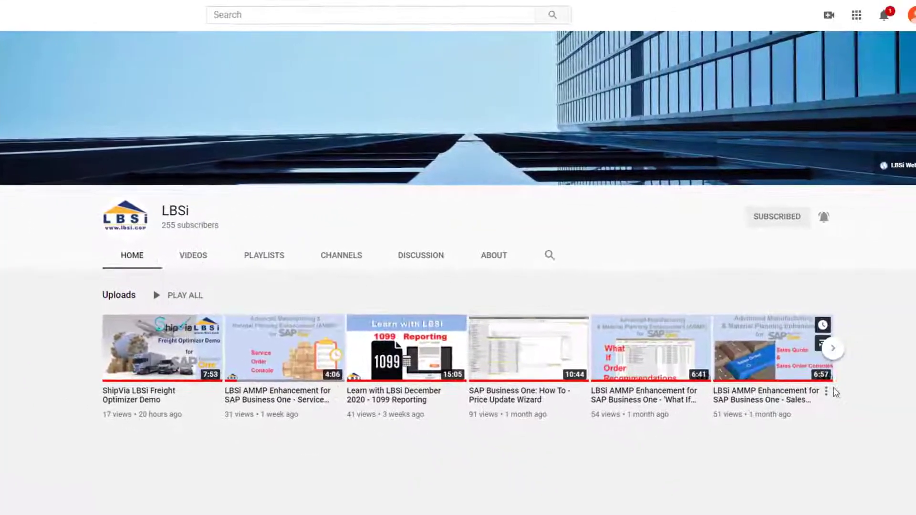
left_click(834, 351)
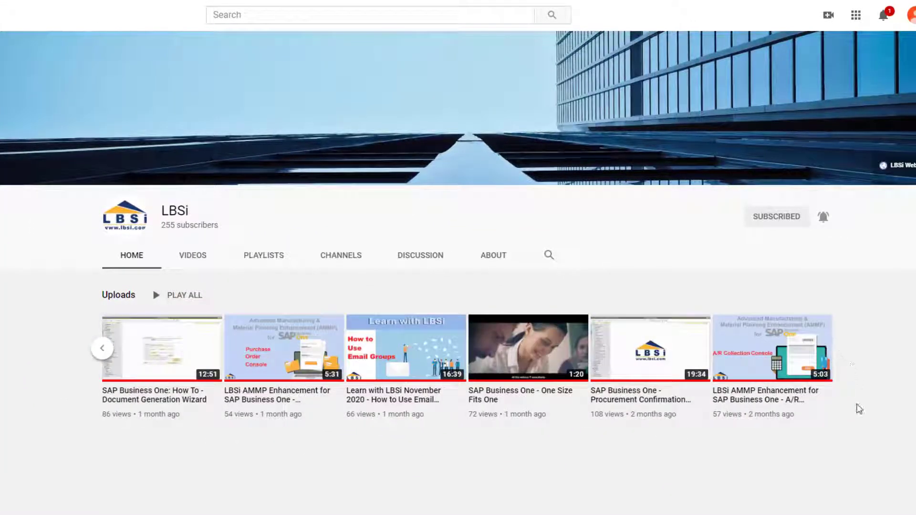